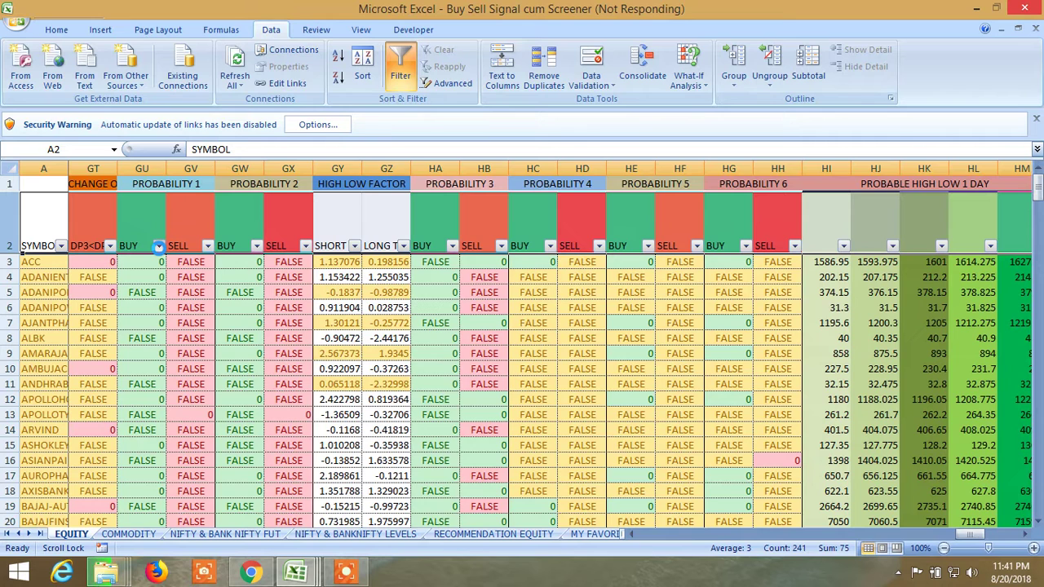
Filter the Probability 1 BUY and Probability 2 BUY columns to show only the value 0, excluding FALSE.
left_click(159, 246)
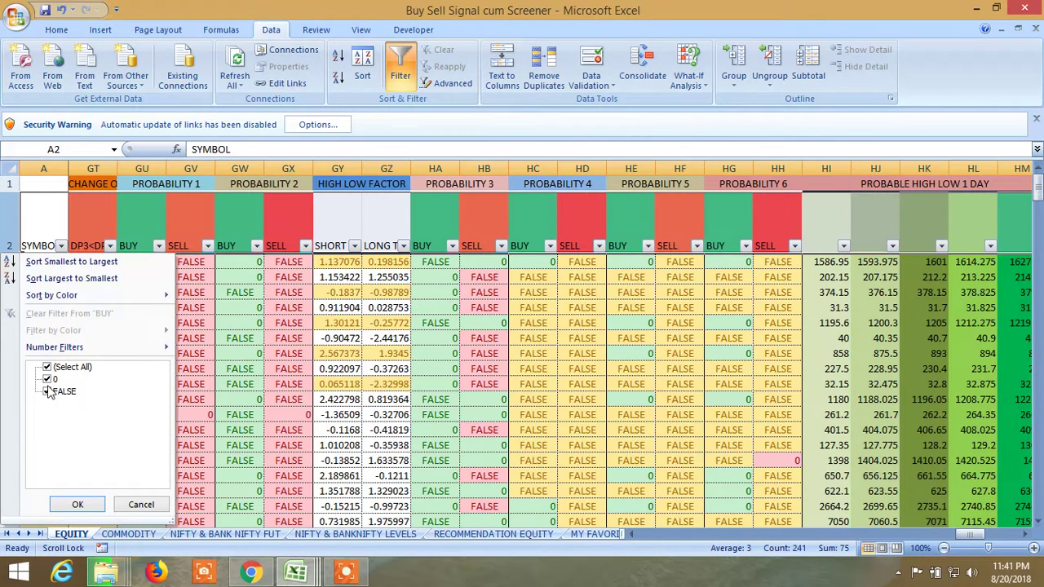
left_click(47, 393)
left_click(47, 392)
left_click(78, 505)
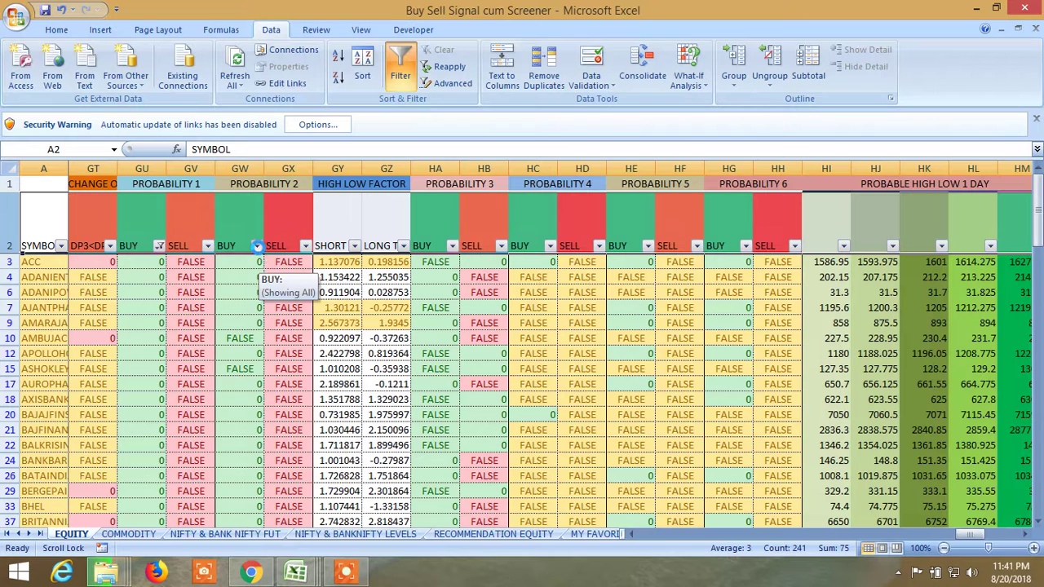
left_click(257, 247)
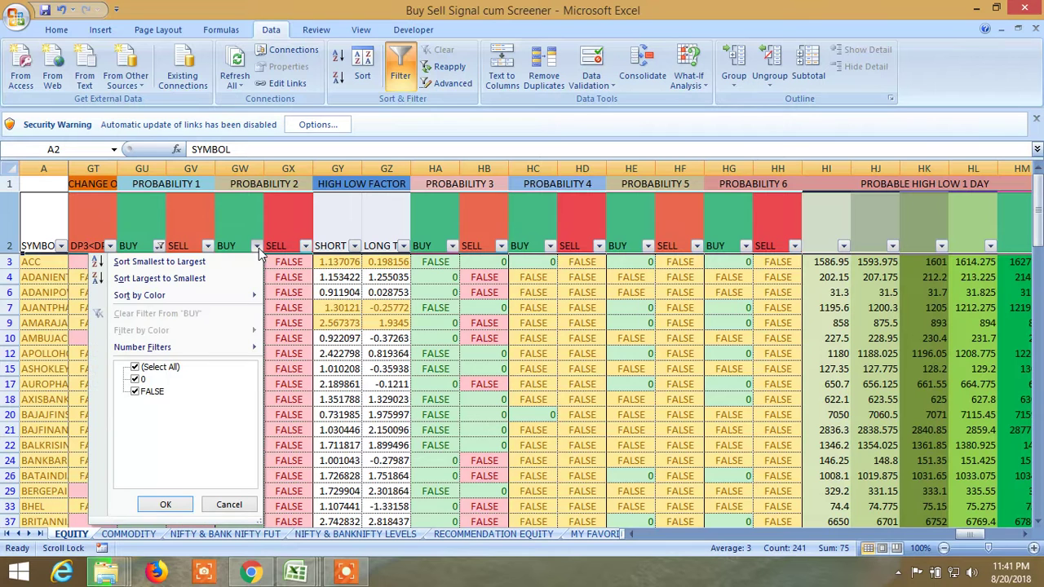
left_click(135, 391)
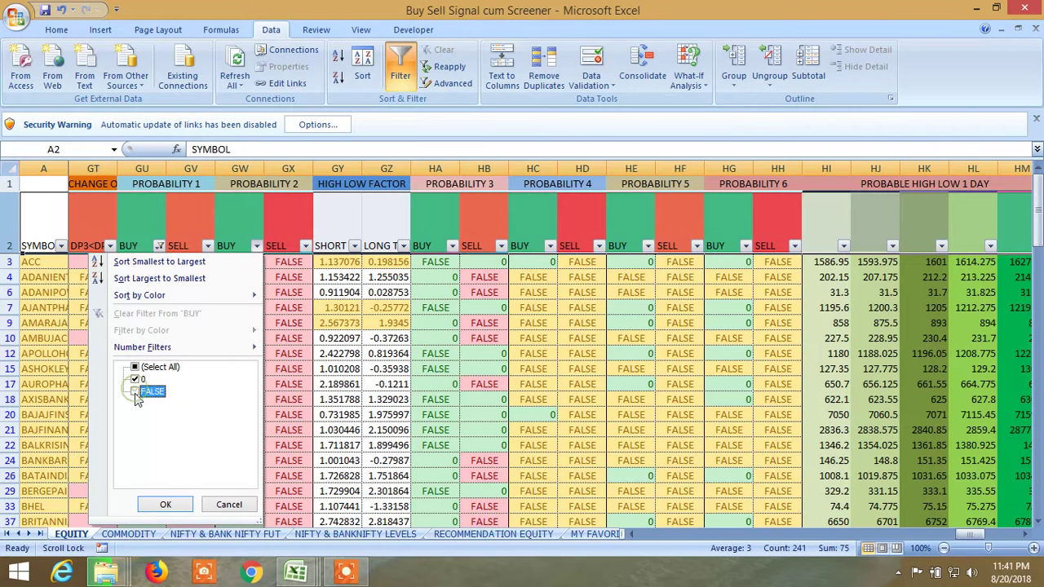
left_click(166, 504)
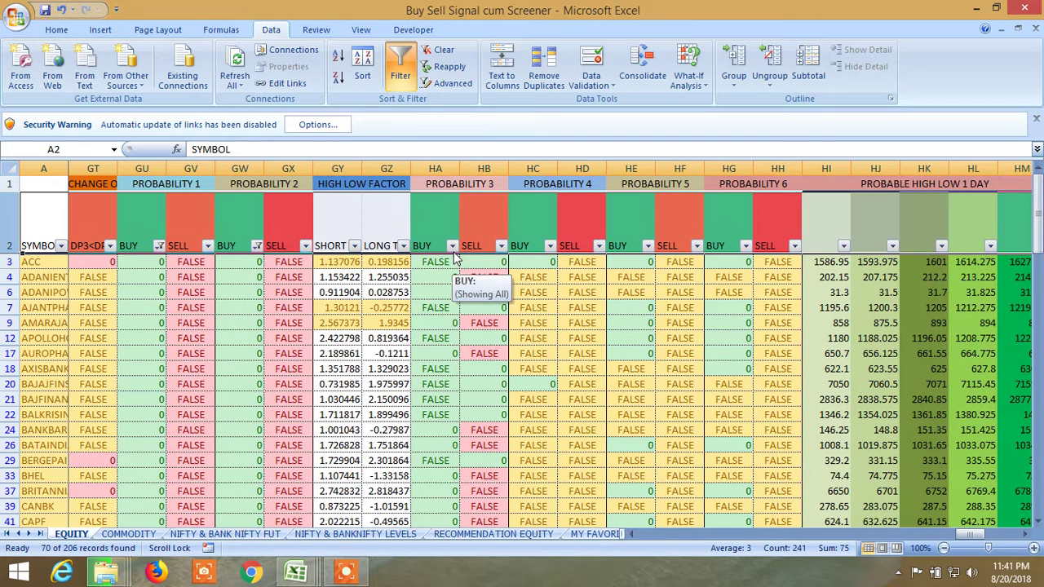
Filter the Probability 3 BUY and Probability 5 BUY columns to exclude FALSE and keep only 0.
left_click(452, 246)
left_click(330, 393)
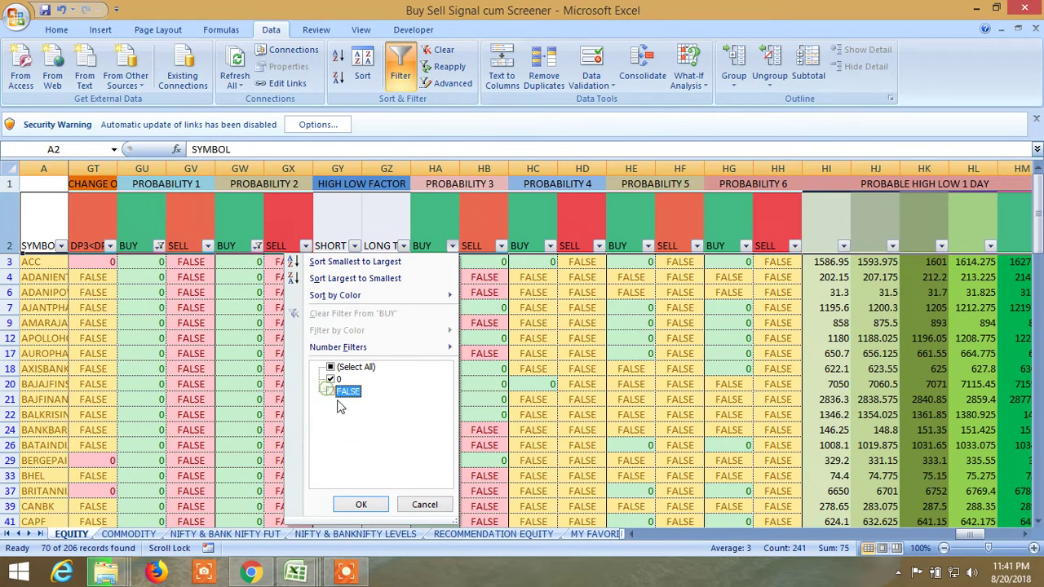
left_click(360, 505)
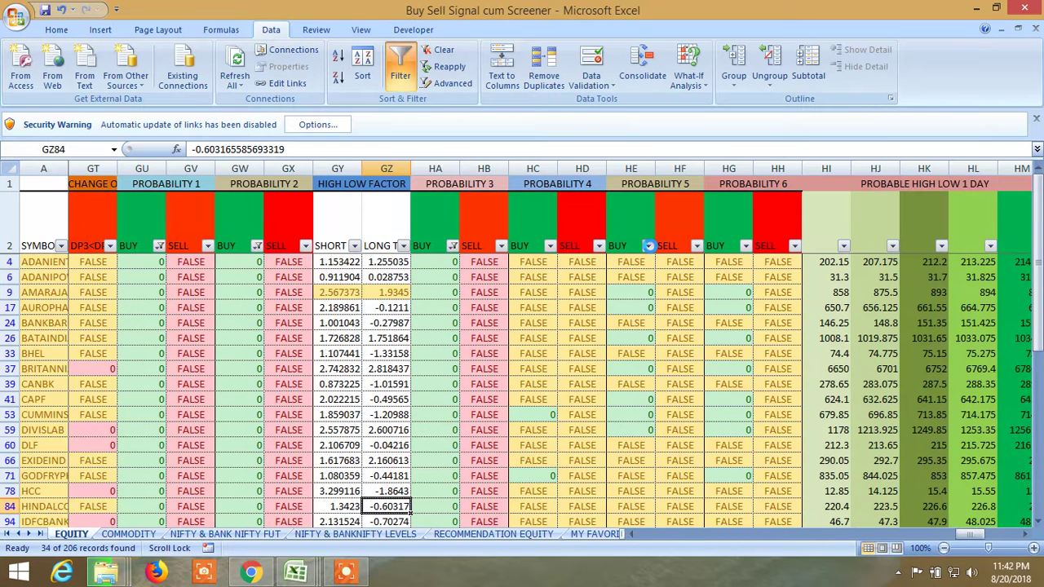
left_click(649, 245)
left_click(535, 393)
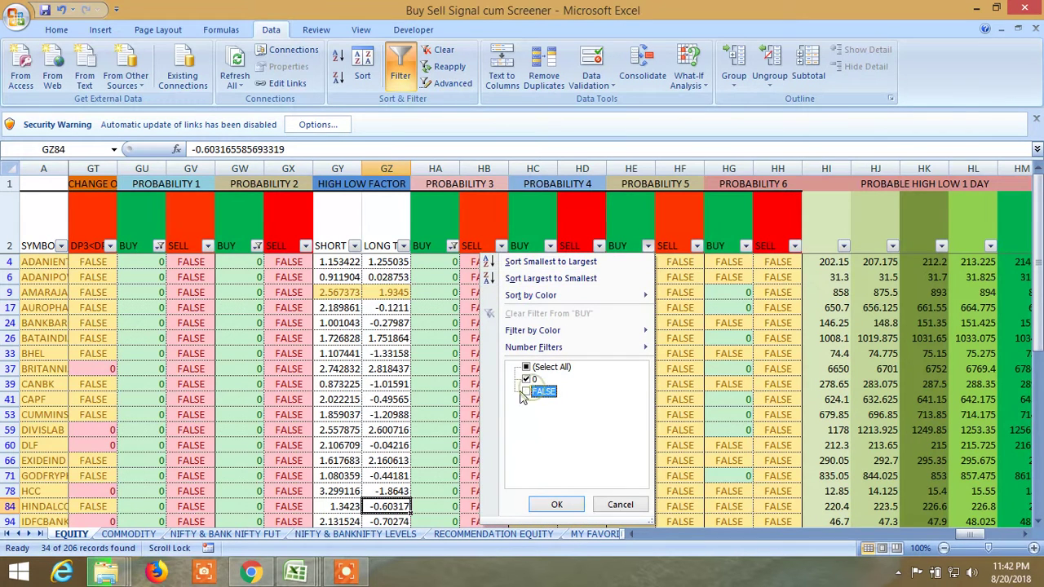
left_click(557, 506)
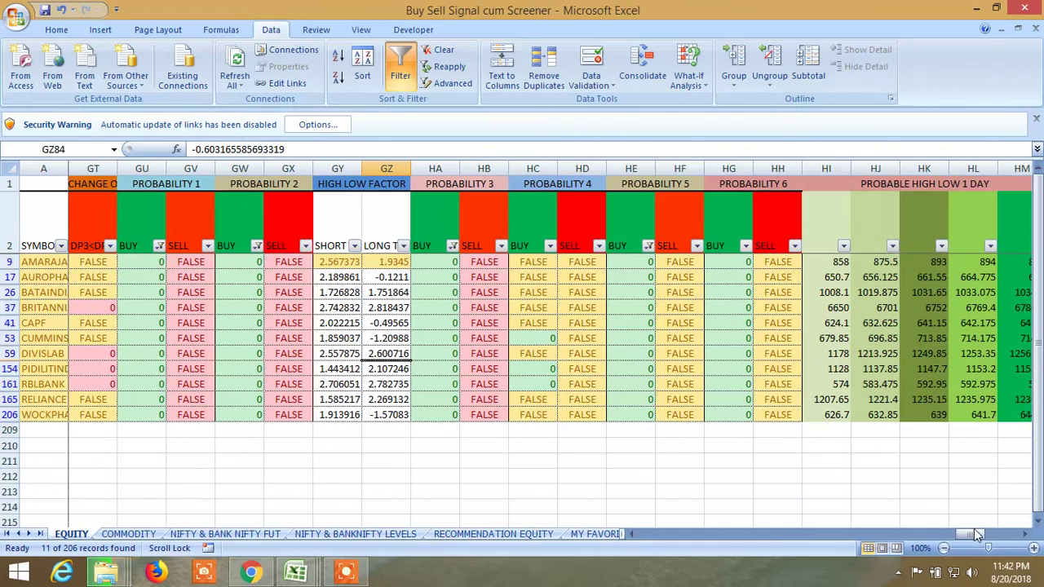
Filter the LTP>BOLLINGER UPPER BAND column to keep only 0, excluding FALSE.
left_click_drag(974, 535, 684, 555)
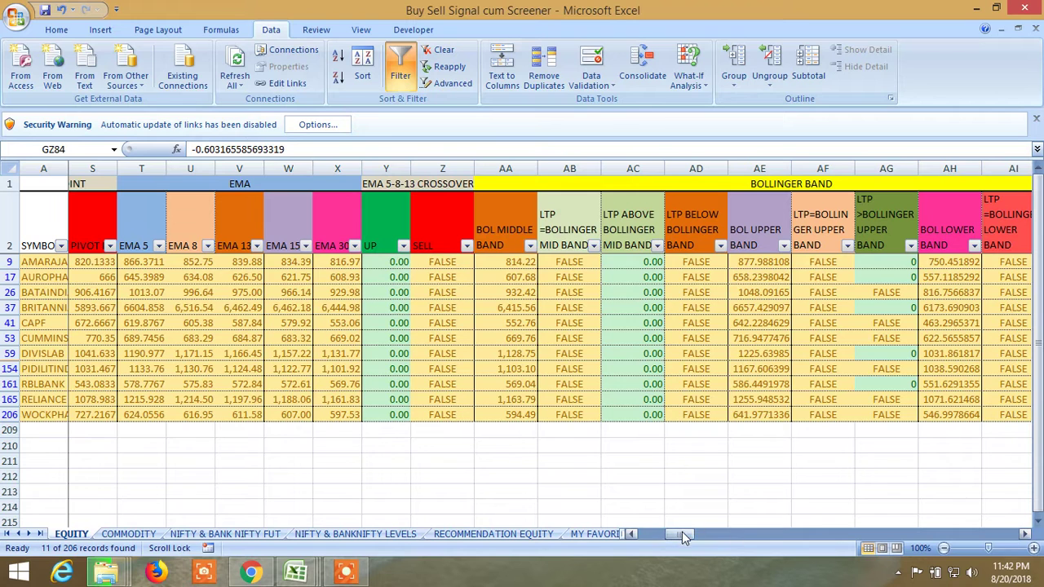
left_click_drag(682, 535, 688, 543)
left_click(714, 246)
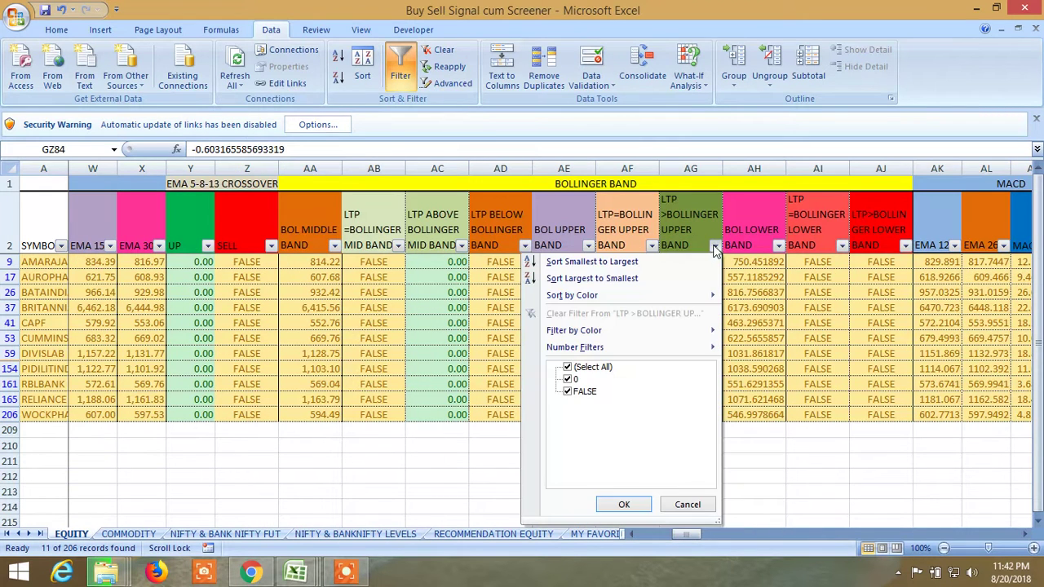
left_click(568, 392)
left_click(624, 504)
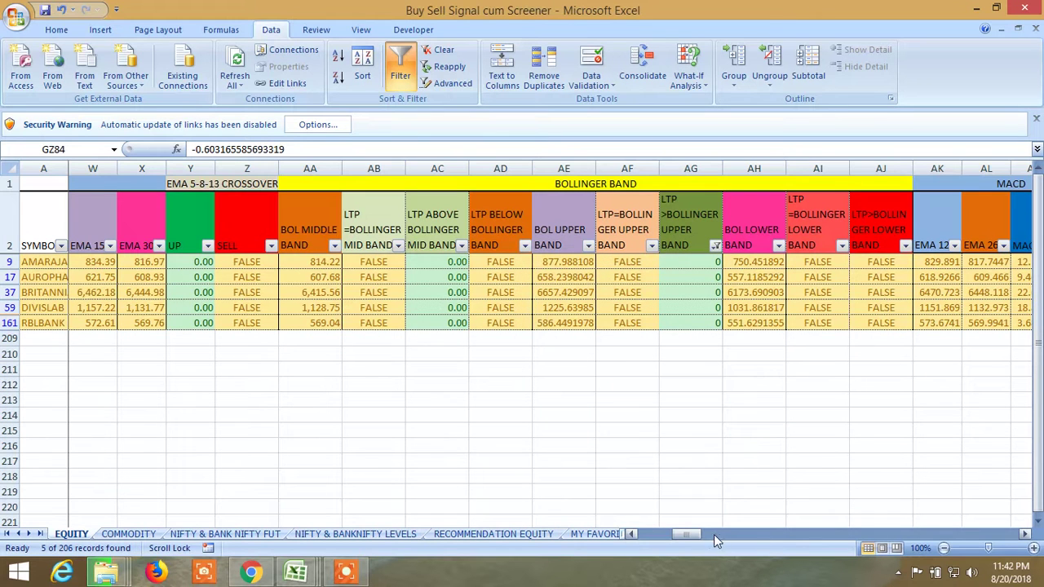
Filter the RSI>50,<70 column under RSI BUY to keep only the TRUE rows.
left_click_drag(681, 536, 699, 536)
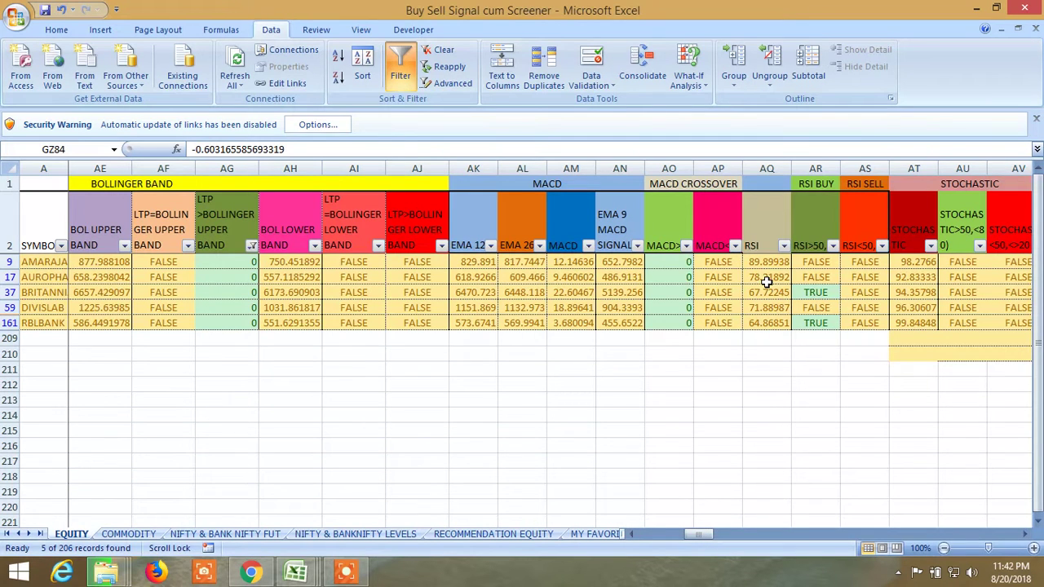
left_click(833, 247)
left_click(712, 380)
left_click(712, 380)
left_click(740, 502)
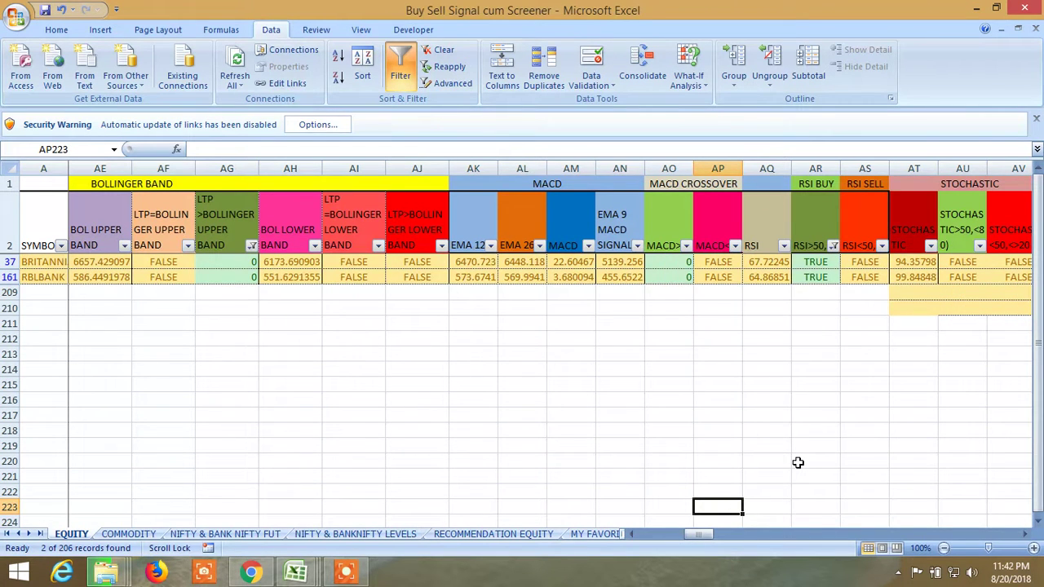
Undo all the filters applied to the RSI, Bollinger and Probability columns.
left_click(61, 10)
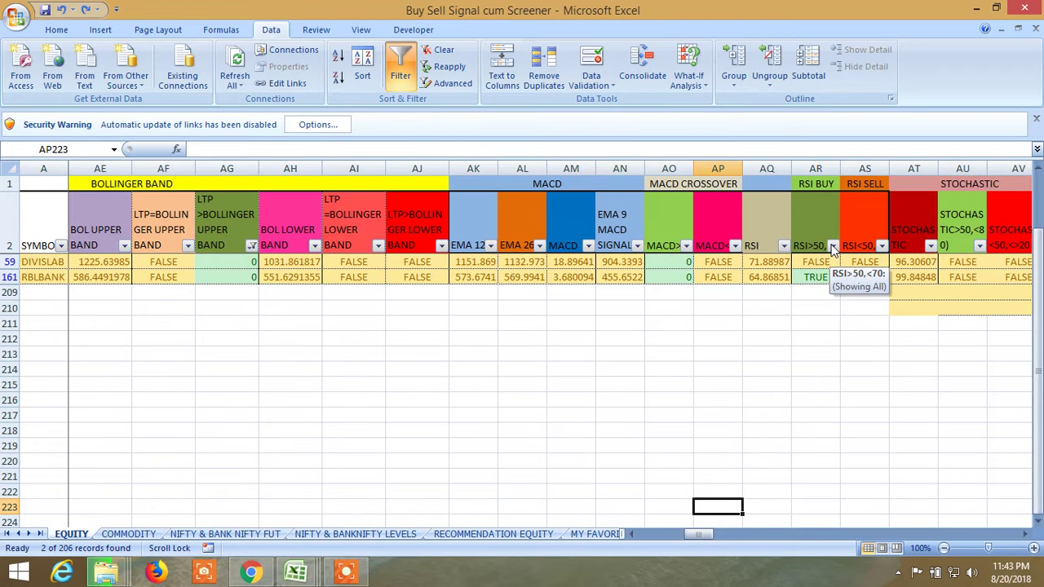
left_click(62, 10)
left_click(62, 9)
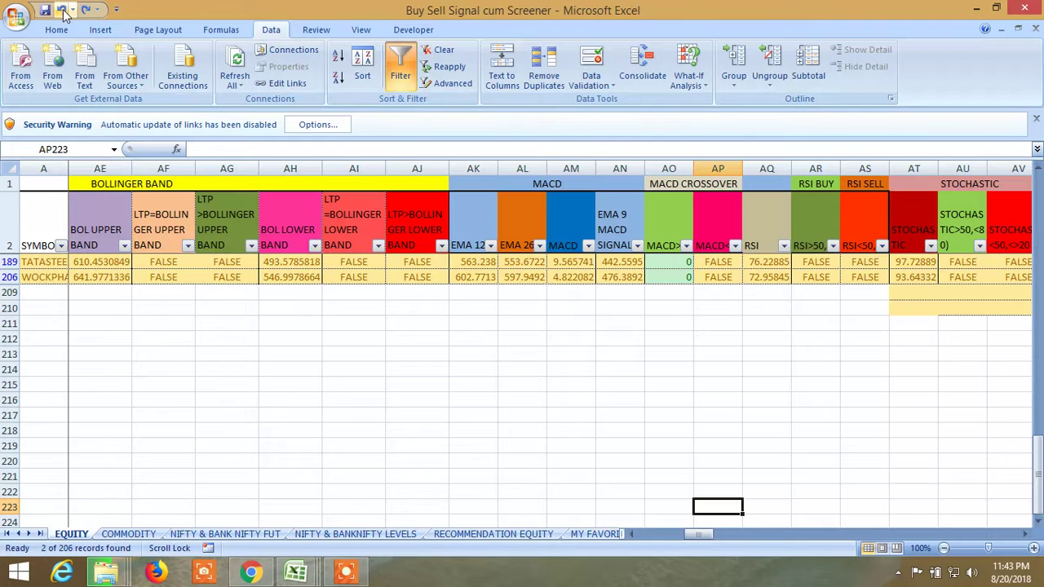
left_click(62, 10)
left_click(62, 10)
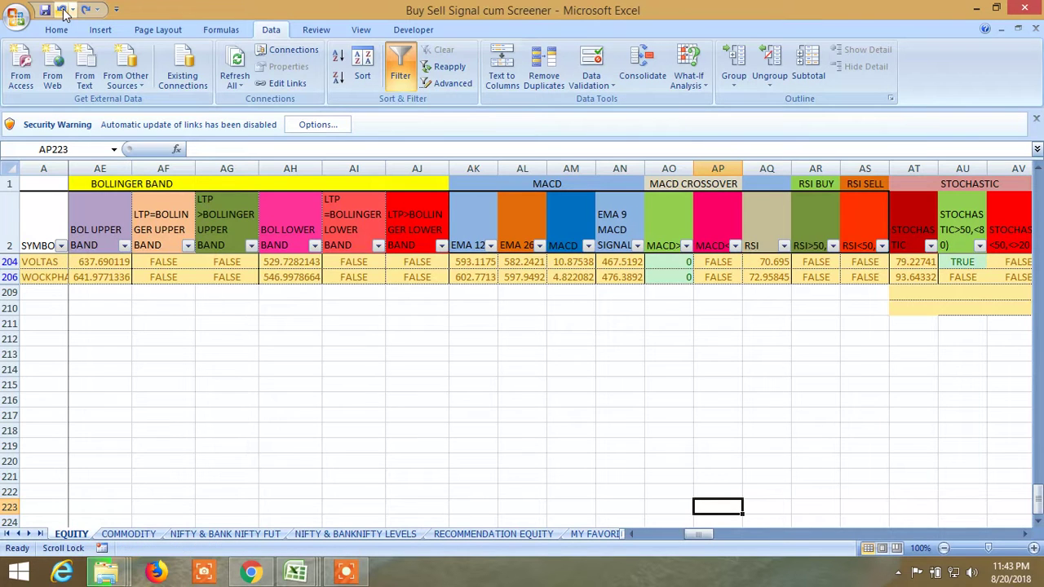
left_click(62, 9)
left_click(62, 10)
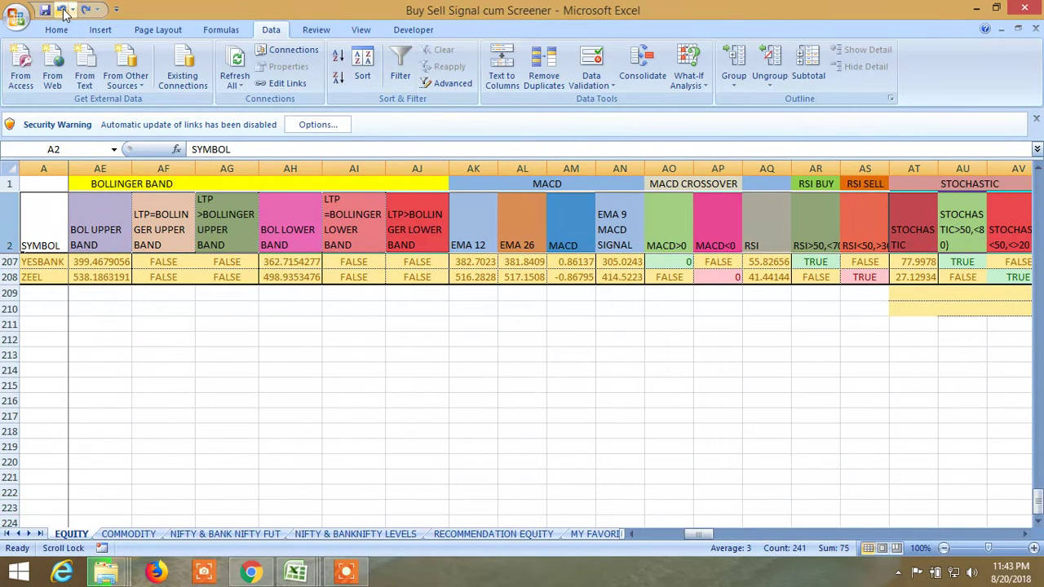
left_click(62, 9)
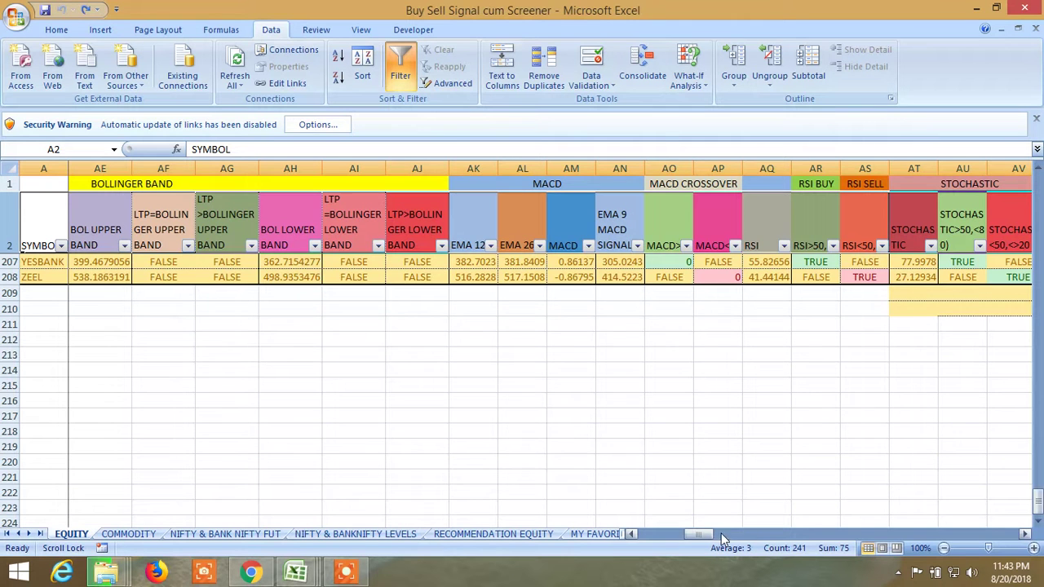
Turn off filtering for the EQUITY sheet's header row and return to the first stock rows.
left_click_drag(705, 533, 613, 551)
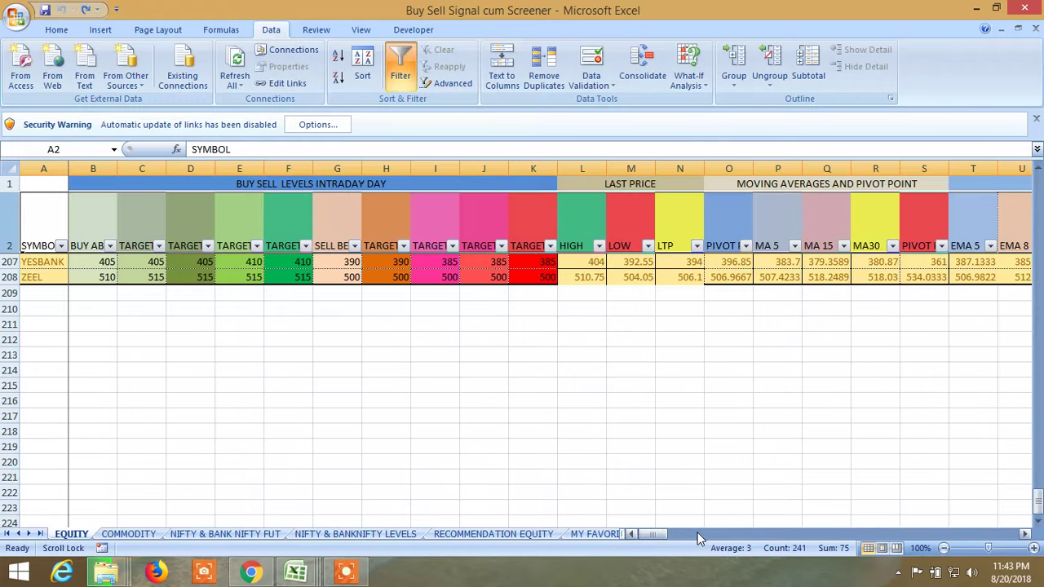
left_click_drag(656, 531, 687, 538)
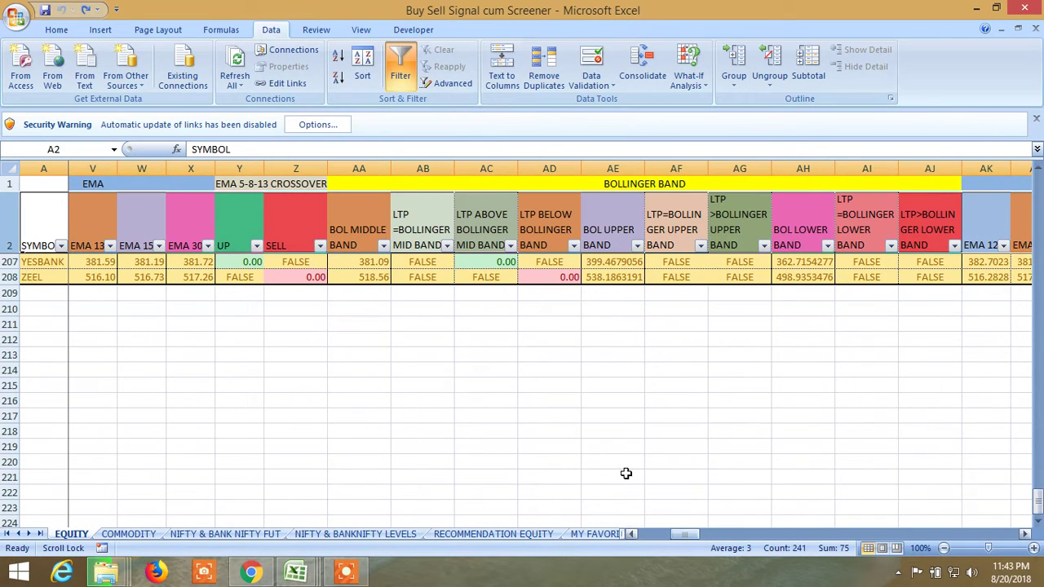
left_click(398, 77)
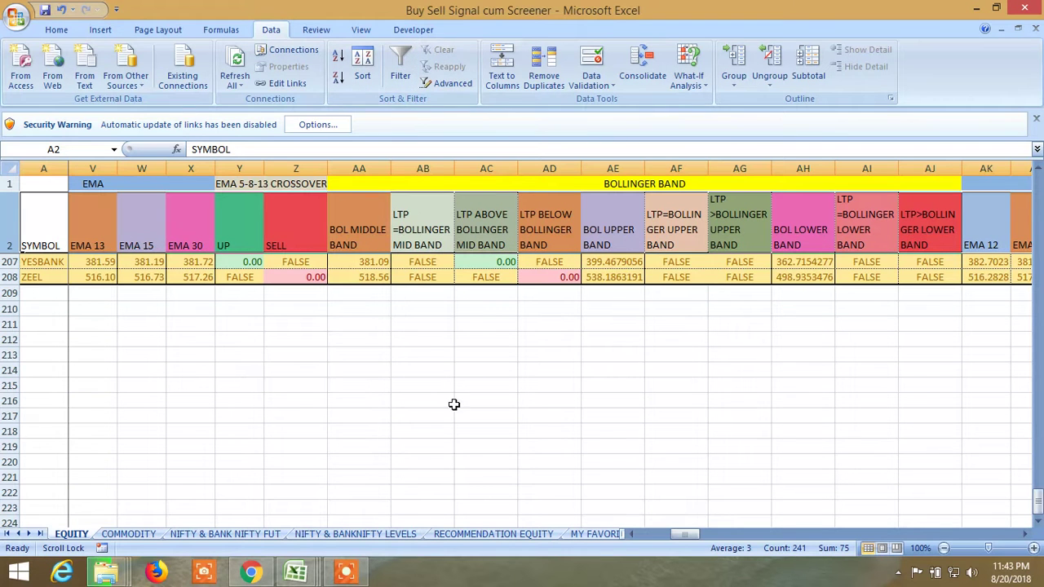
scroll(458, 405, "up", 7)
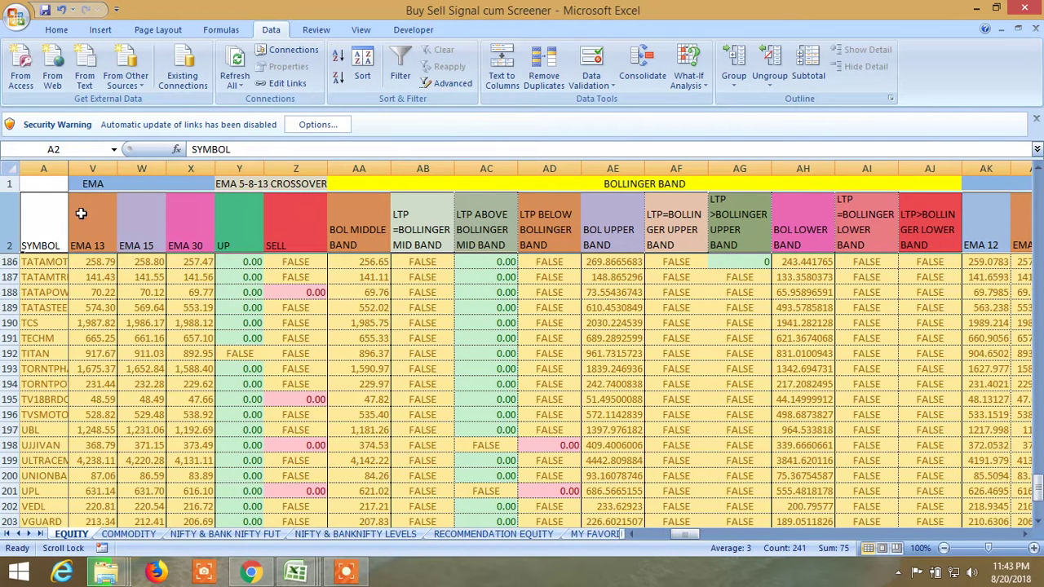
left_click(10, 230)
left_click_drag(1039, 492, 1032, 190)
left_click(1003, 184)
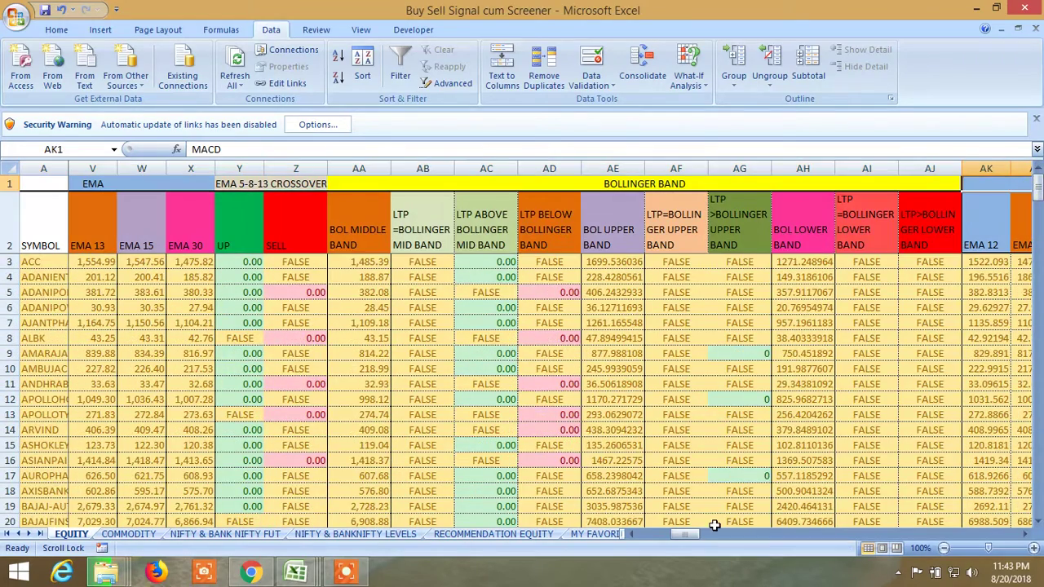
Turn filtering back on for the header row and keep only 0 in the Probability 1 BUY column.
left_click_drag(689, 536, 950, 540)
left_click(906, 522)
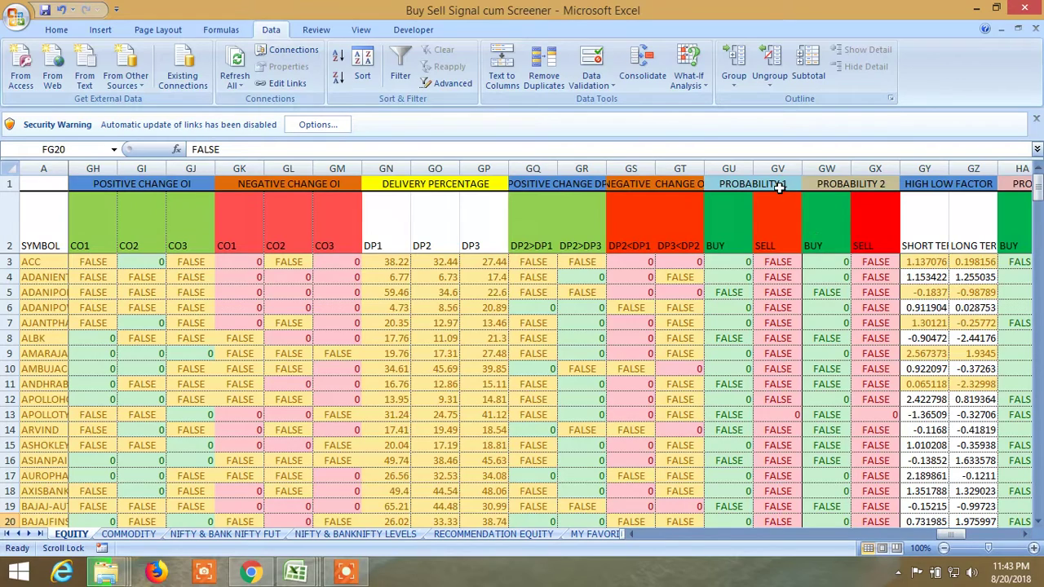
left_click(400, 53)
left_click_drag(1004, 538, 958, 545)
left_click(599, 246)
key("Escape")
left_click(599, 245)
key("Escape")
left_click(599, 246)
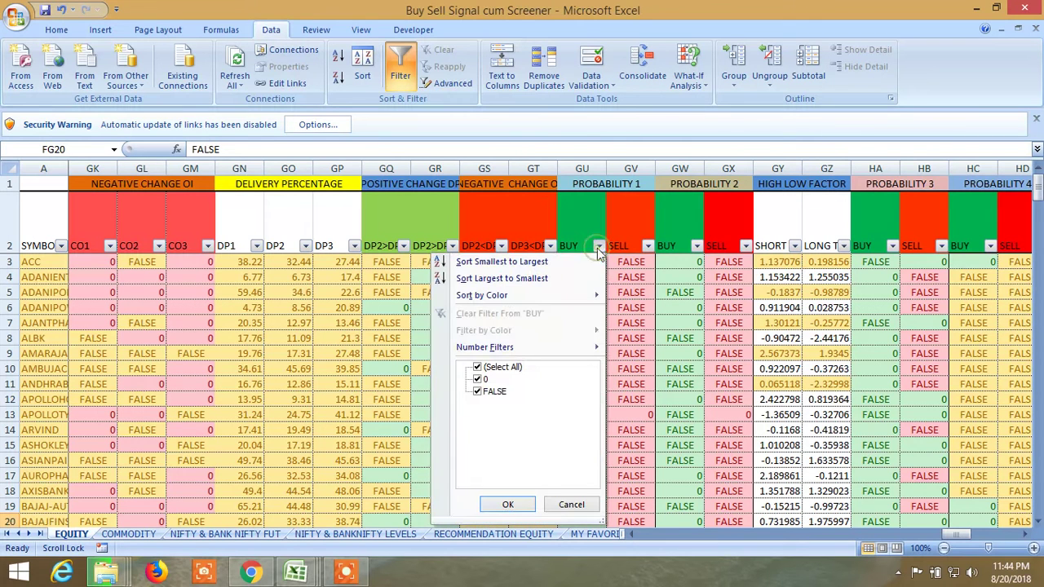
left_click(477, 391)
left_click(508, 503)
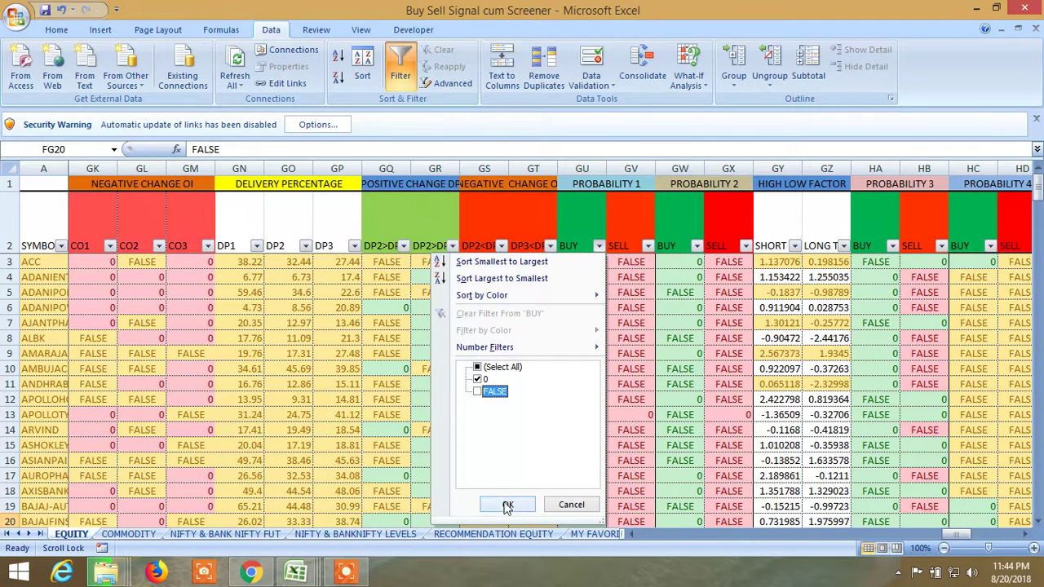
Filter the Probability 2 BUY and Probability 3 BUY columns to exclude FALSE and keep only 0.
left_click(697, 246)
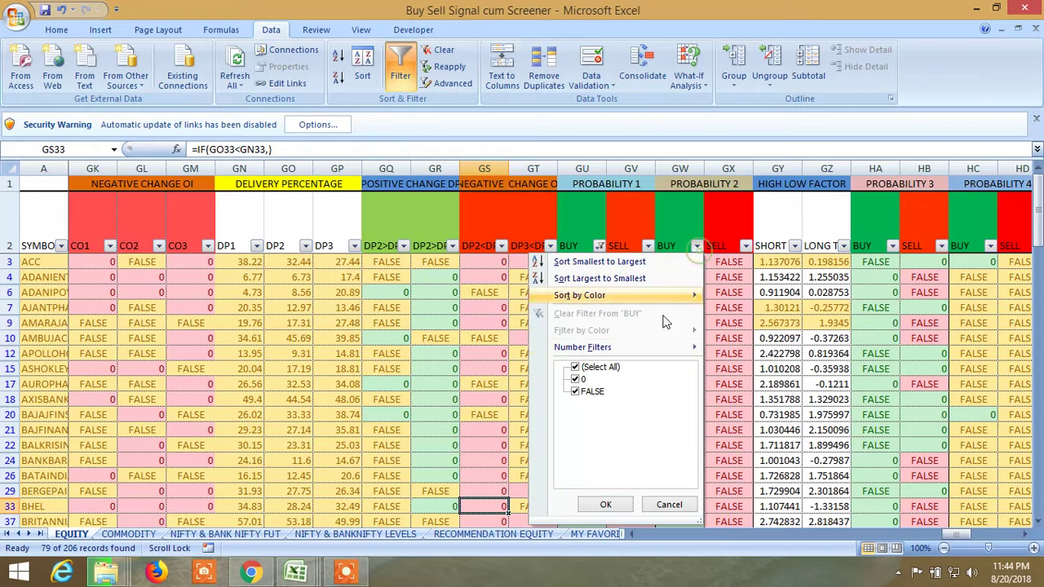
left_click(576, 393)
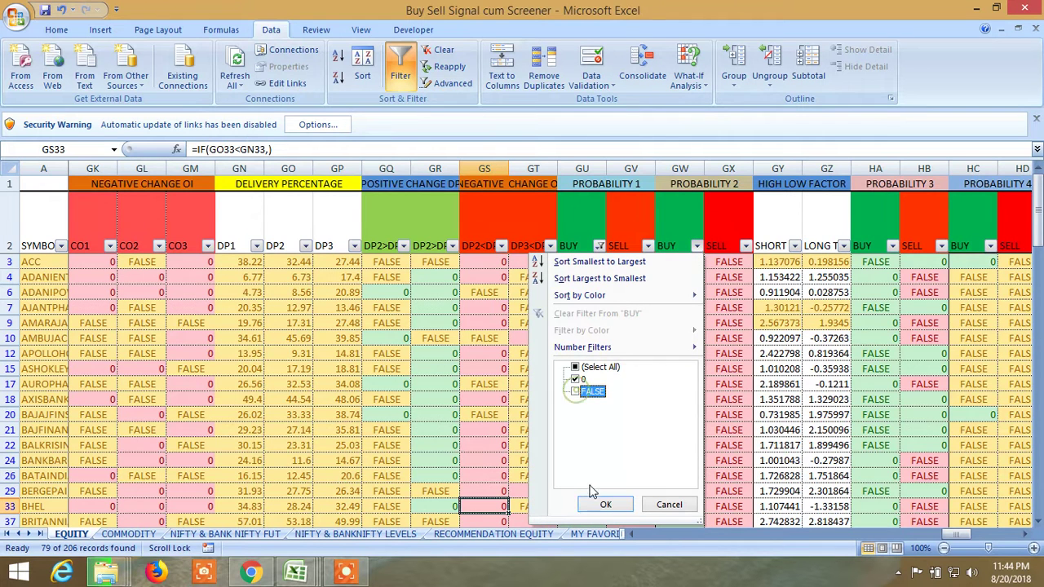
left_click(605, 504)
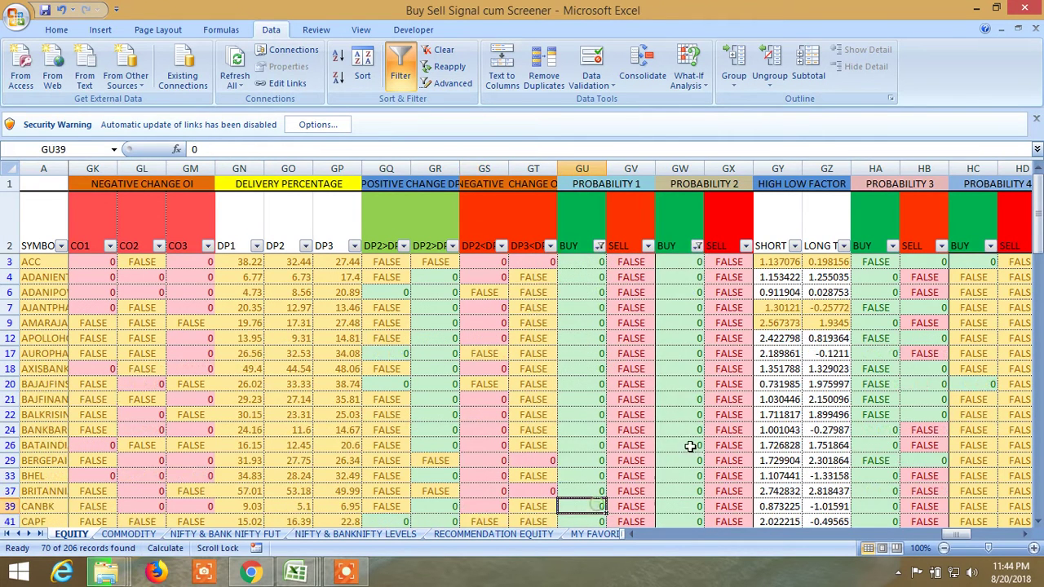
left_click(892, 246)
left_click(771, 391)
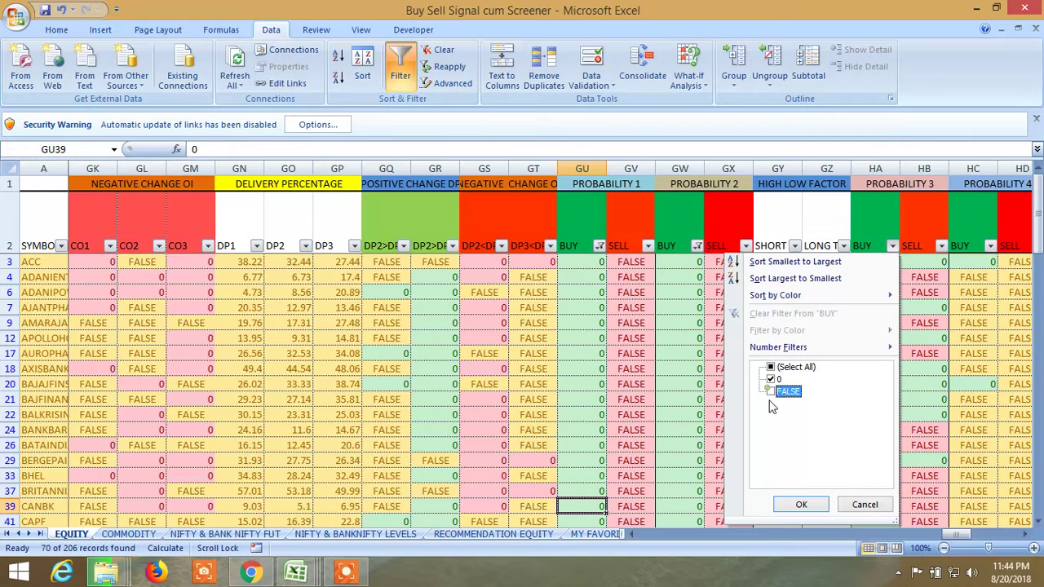
left_click(796, 504)
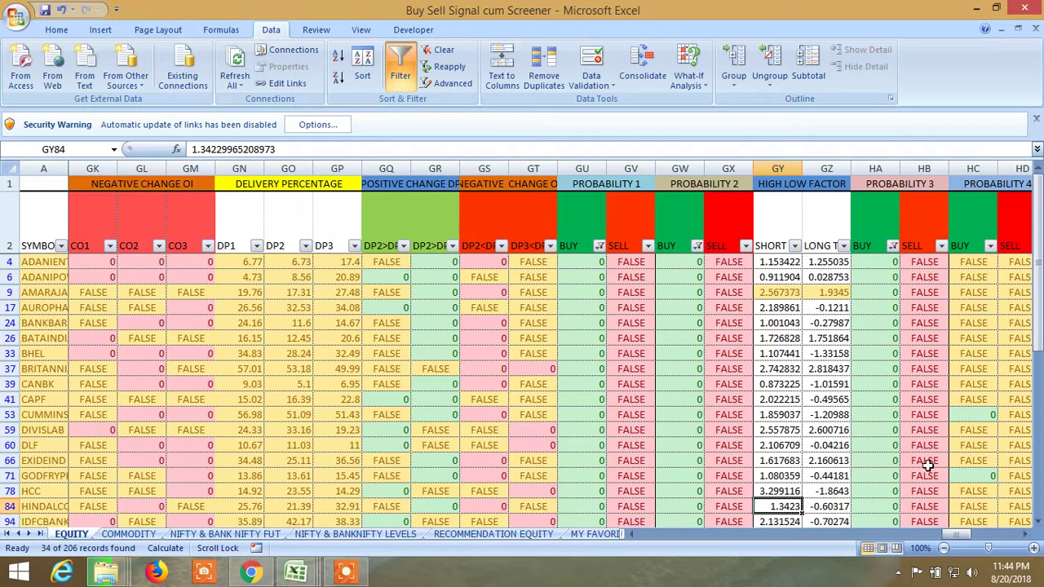
Filter the Probability 5 BUY column to keep only 0, excluding FALSE.
left_click_drag(953, 536, 963, 537)
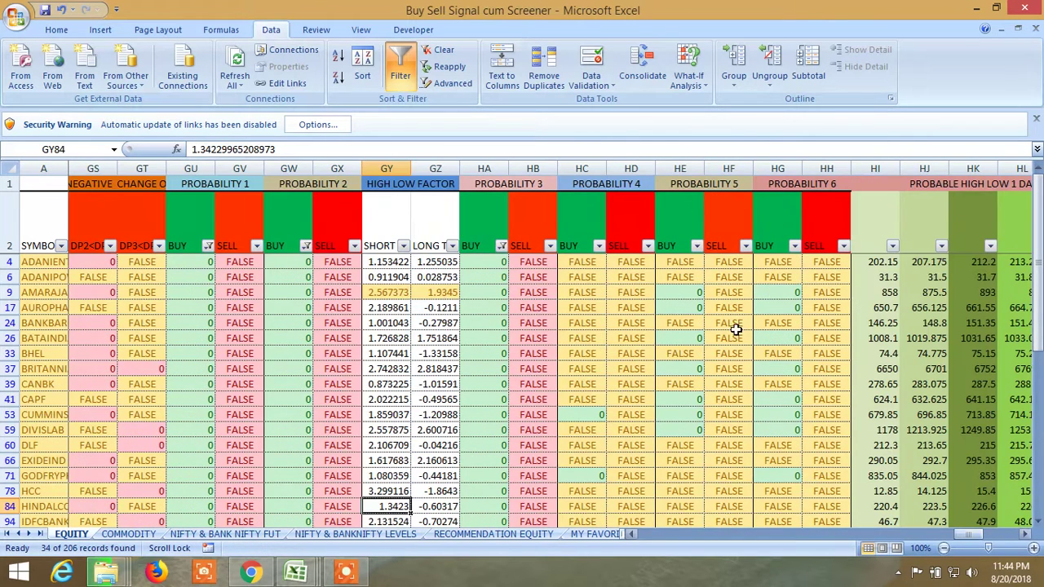
left_click(698, 247)
left_click(575, 392)
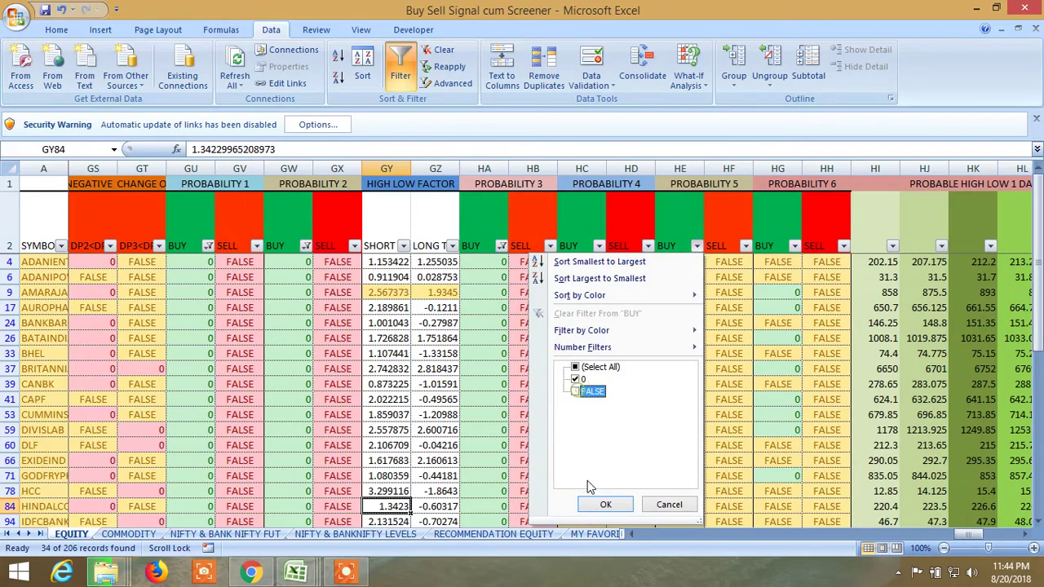
double_click(605, 504)
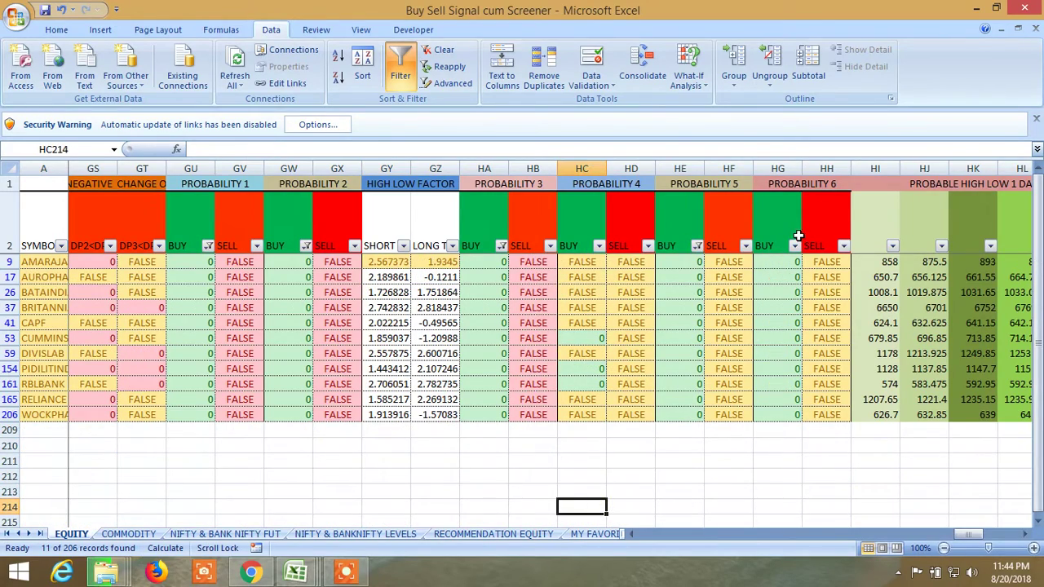
Filter the RSI>50,<70 column under RSI BUY to exclude FALSE and keep only TRUE.
left_click_drag(969, 535, 700, 532)
left_click(643, 245)
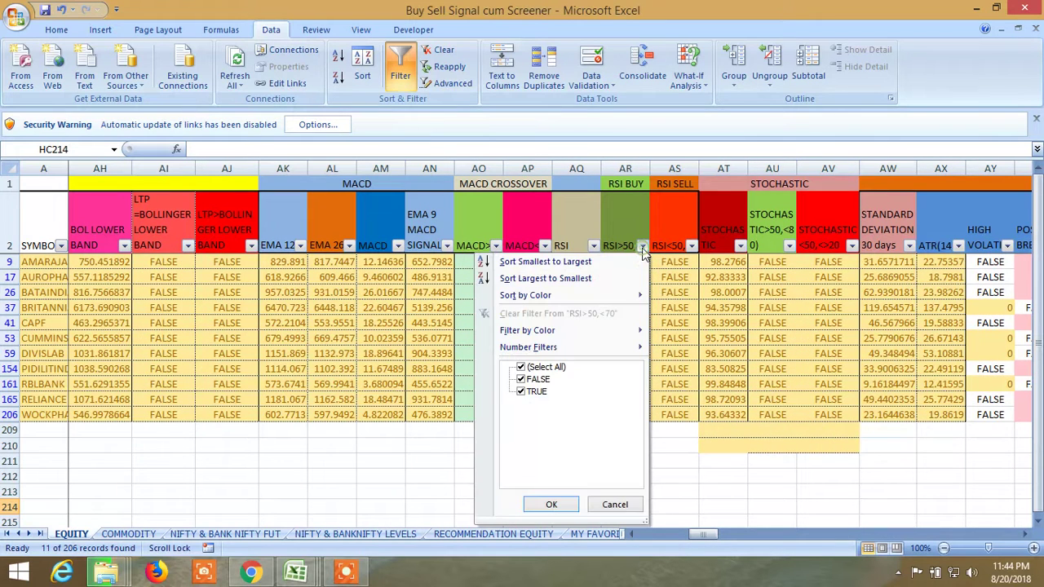
left_click(522, 380)
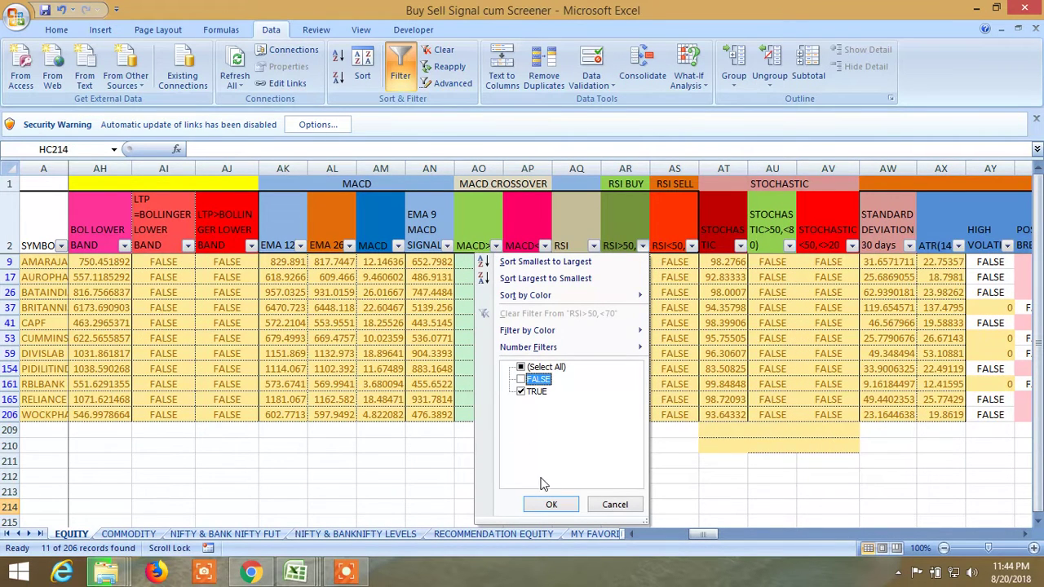
left_click(552, 504)
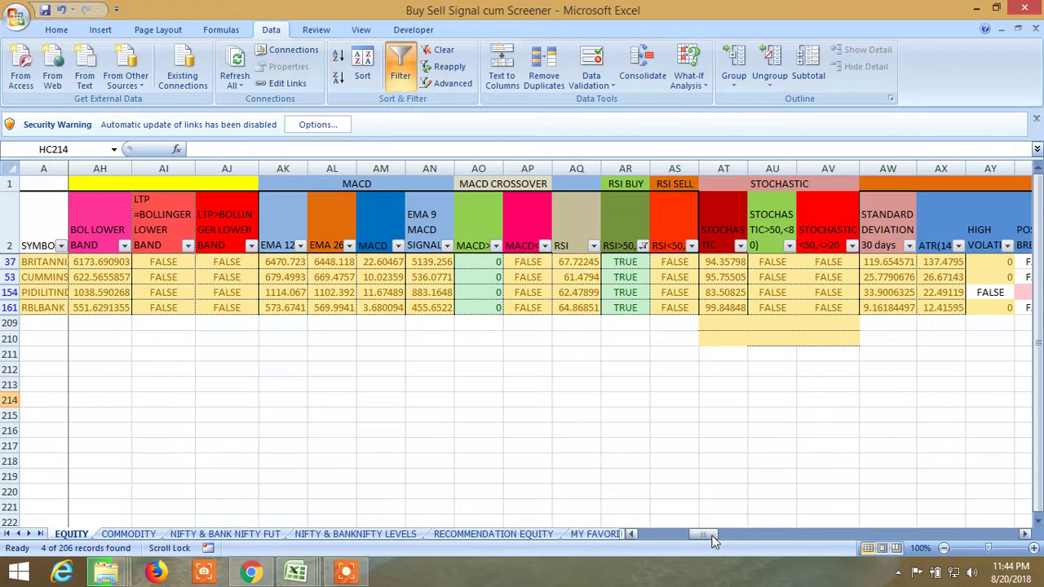
Review the filtered stocks across the intraday buy/sell levels, EMA, Bollinger Band, MACD, RSI and Stochastic columns.
left_click_drag(700, 540, 608, 536)
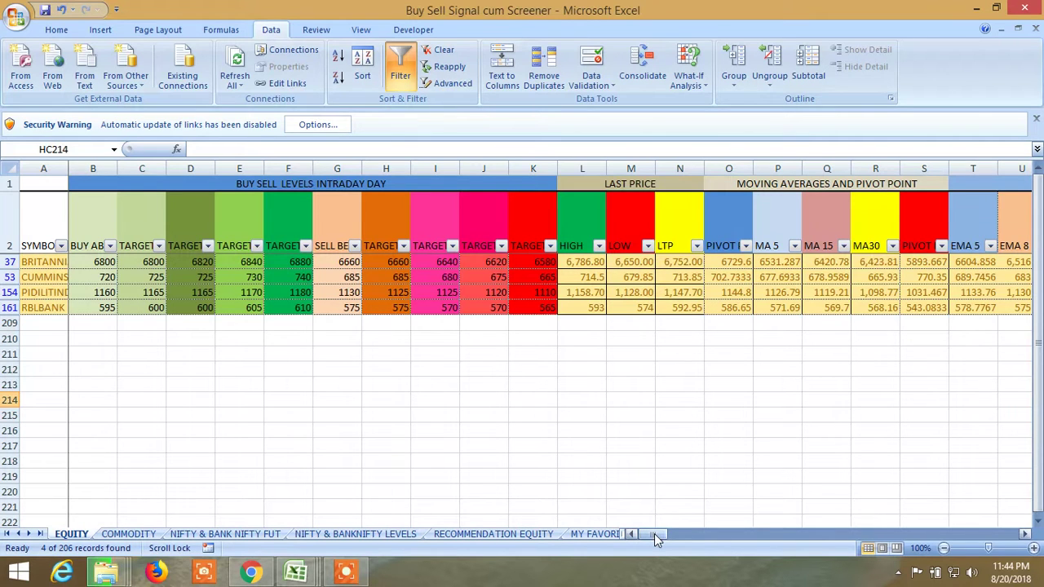
left_click_drag(654, 533, 686, 539)
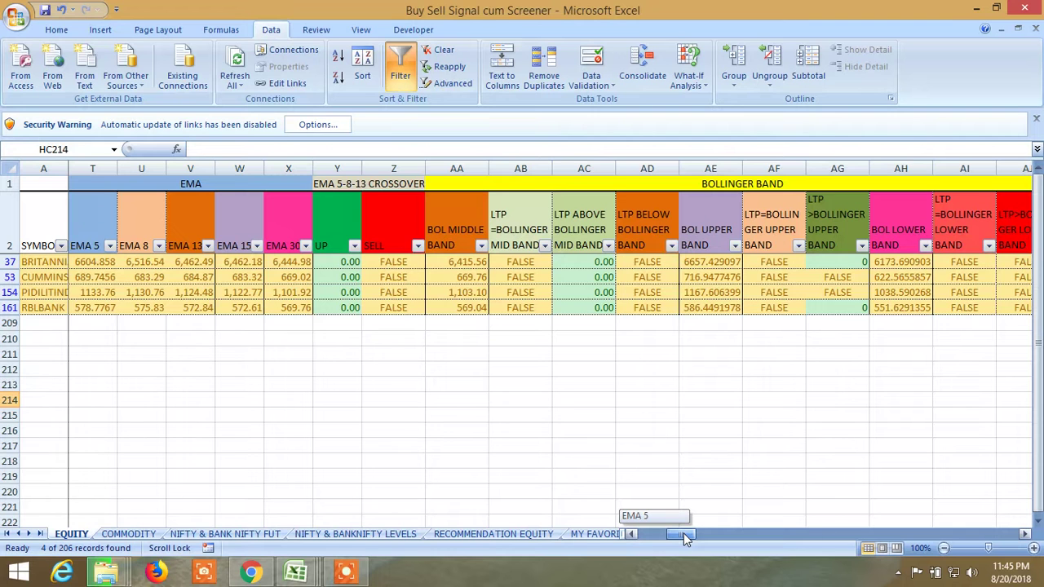
left_click_drag(683, 533, 706, 535)
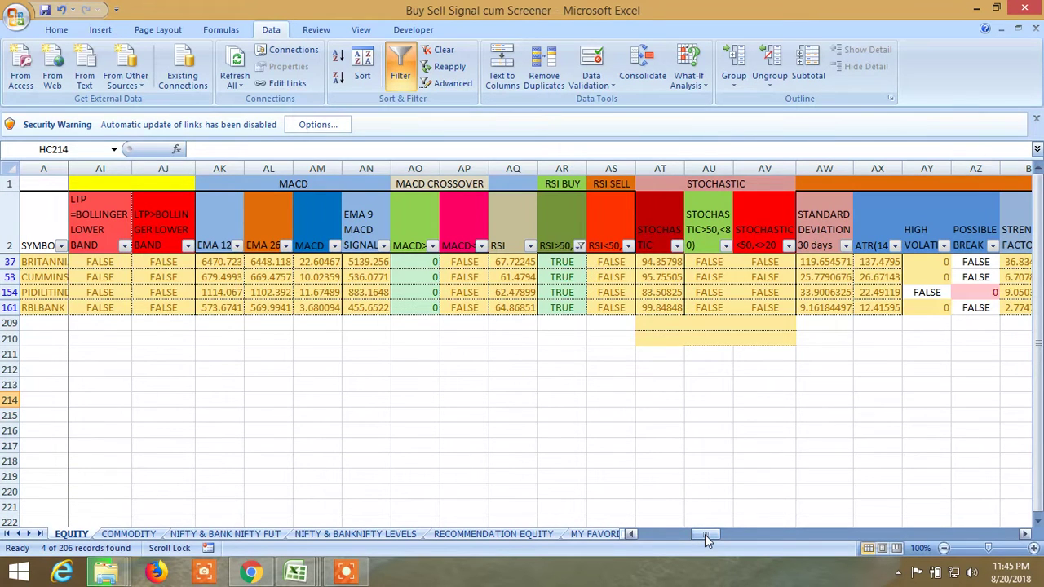
left_click_drag(706, 539, 653, 538)
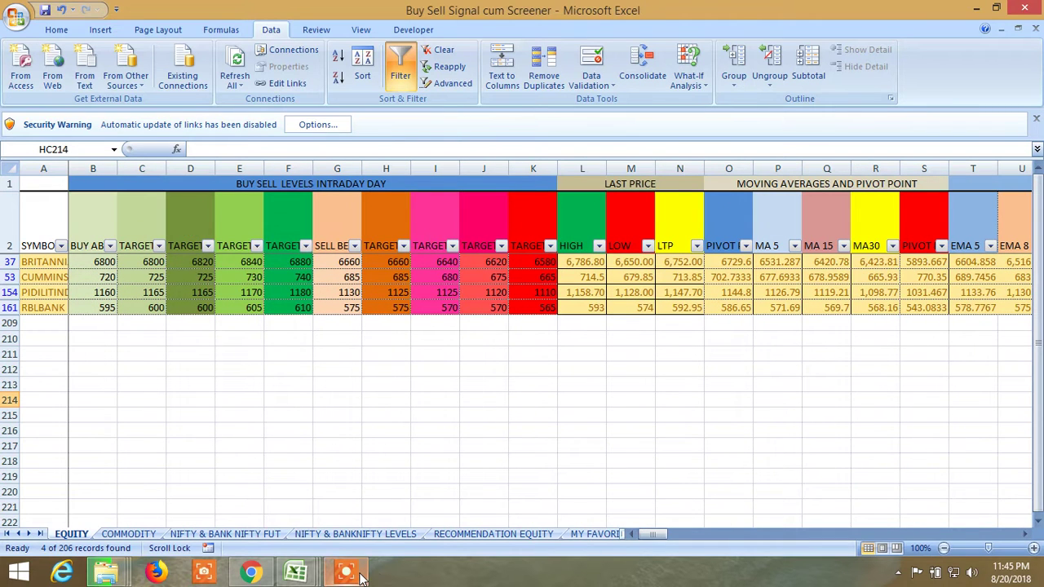
left_click(363, 577)
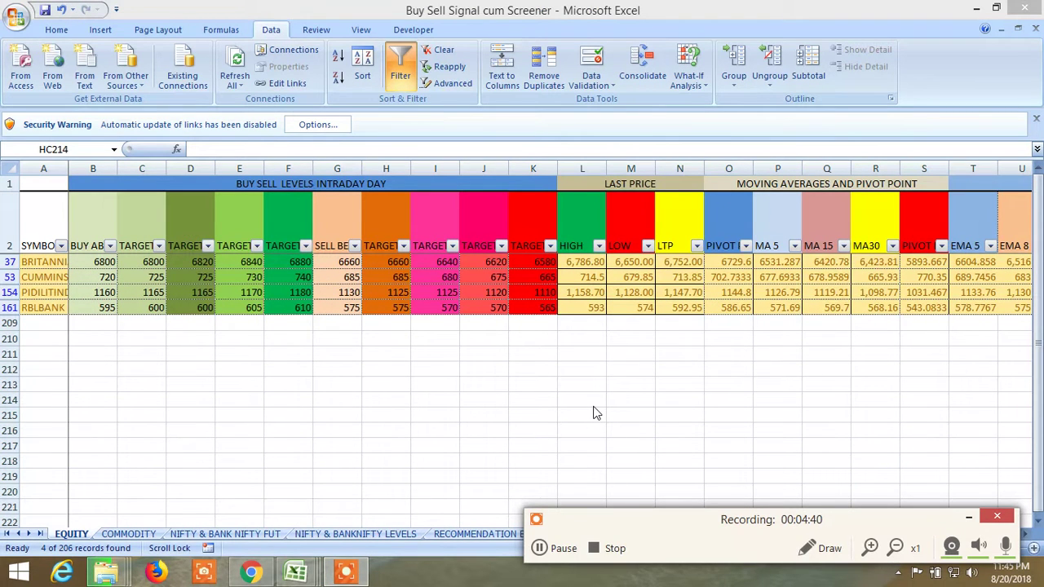
left_click(969, 523)
left_click(965, 522)
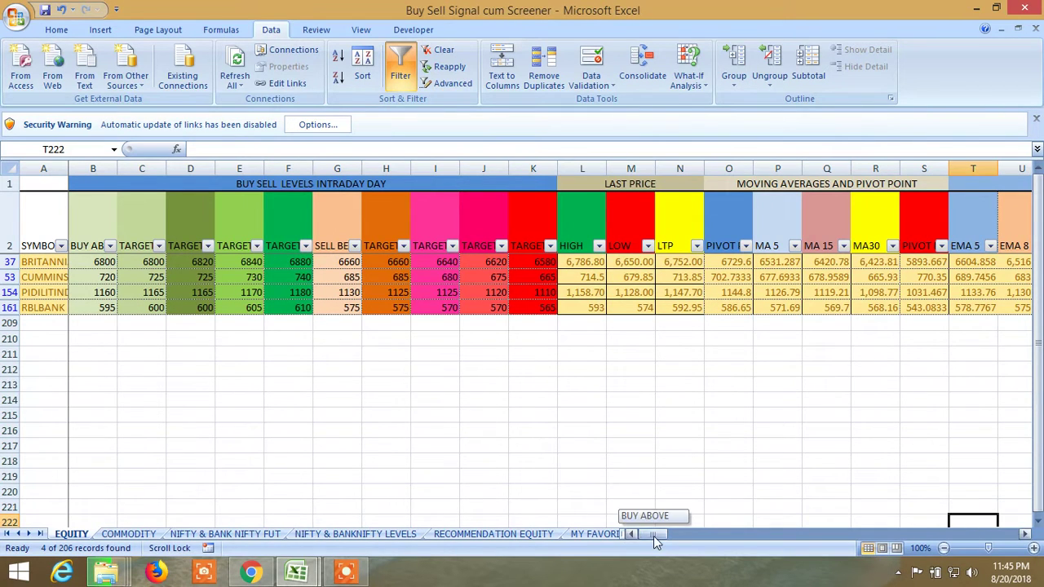
Examine the first filtered stock's pivot value in column O and the neighbouring last price, moving average and EMA columns.
left_click_drag(654, 536, 658, 535)
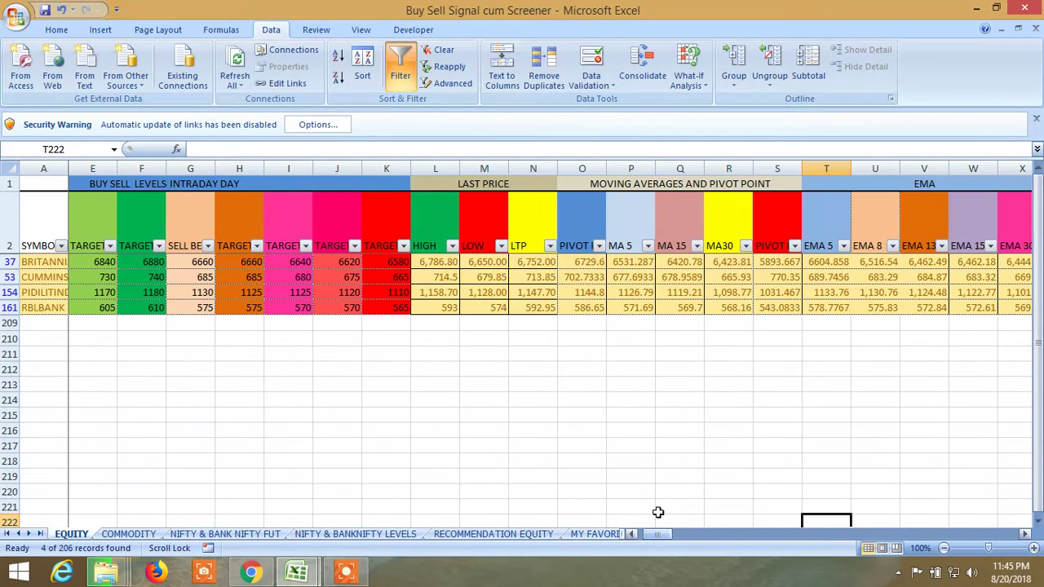
left_click(586, 264)
left_click_drag(658, 536, 668, 538)
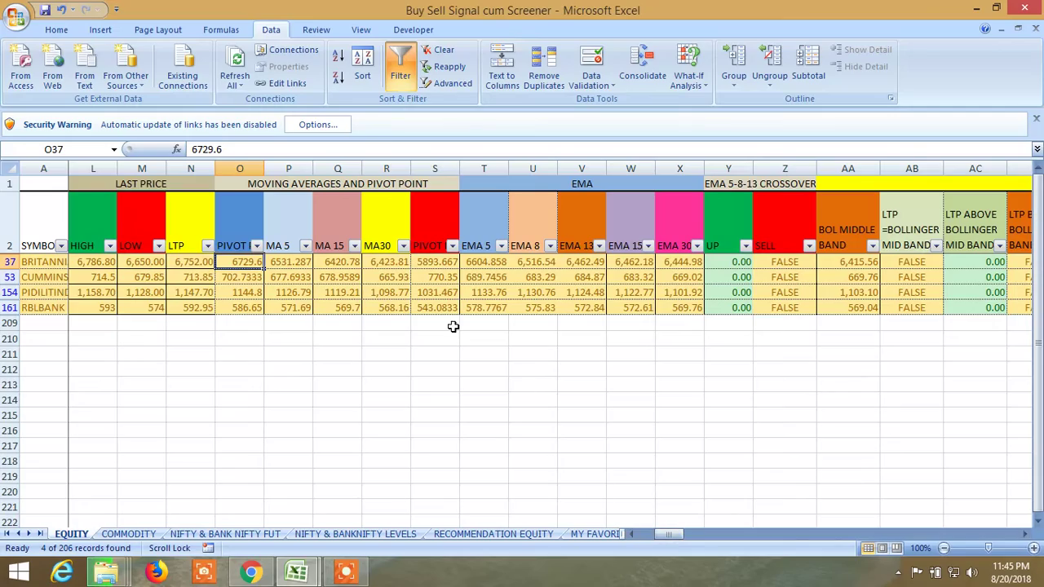